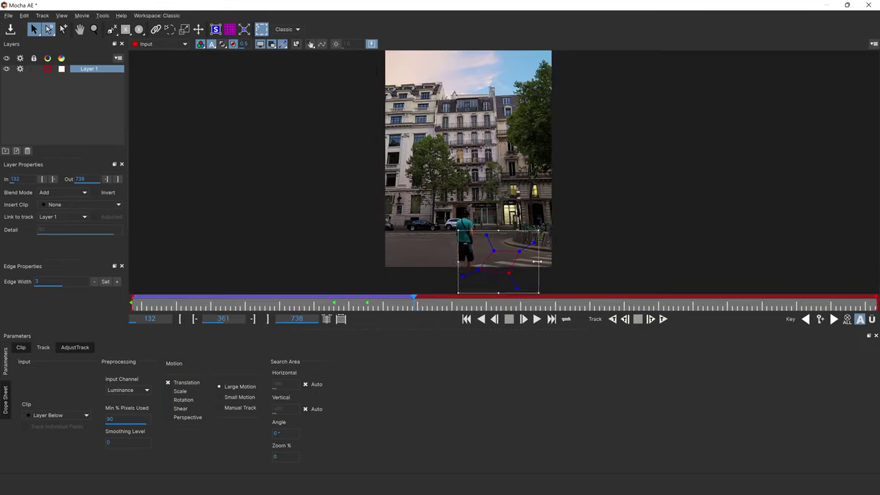
Track the street shape forwards, then track Layer 2 backwards and forwards through the whole clip.
key("t")
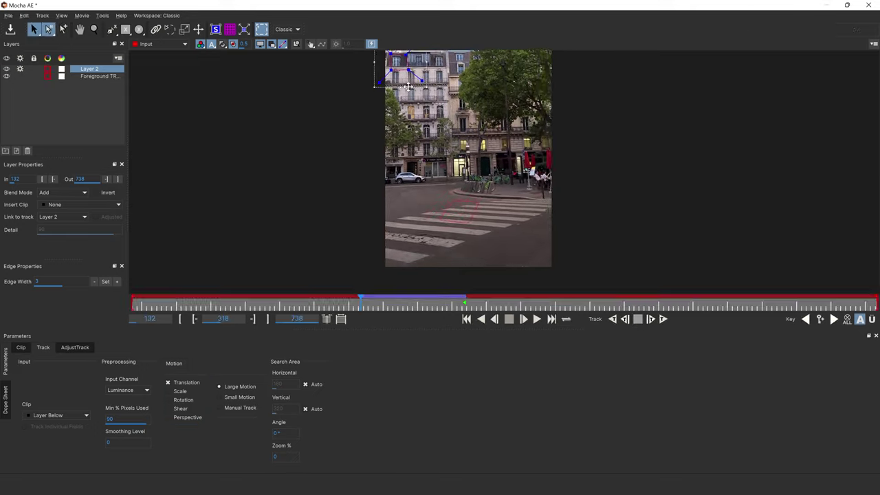
left_click(624, 318)
left_click(650, 319)
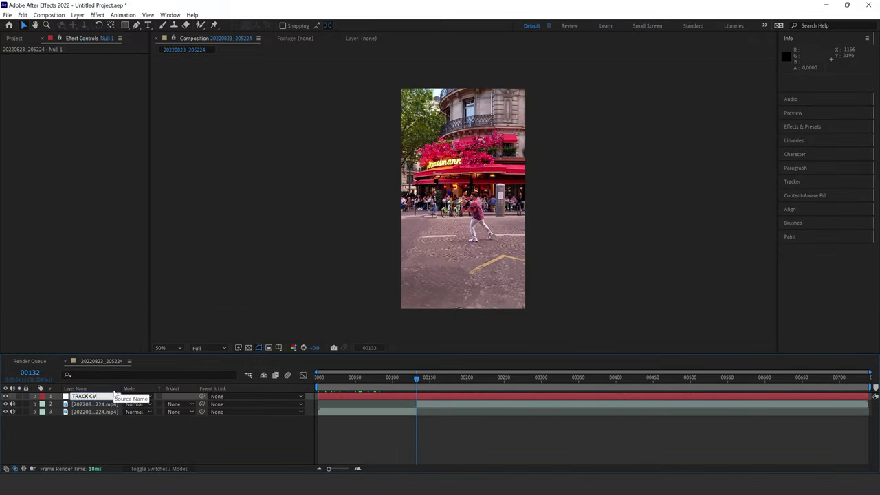
Open the export options for the Mocha tracking data on the new tracking layer.
left_click(95, 412)
left_click(12, 101)
left_click(110, 204)
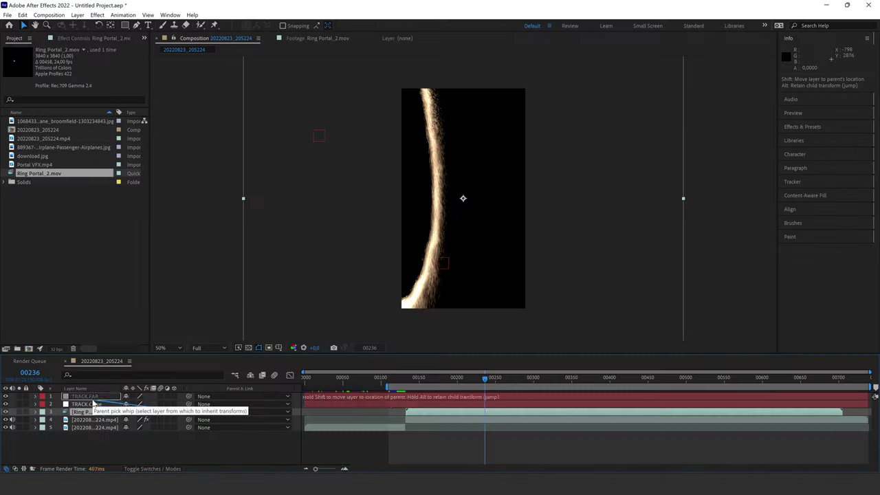
Cut away the portal's bottom with a Subtract pen mask feathered 30 px.
key("s")
key("g")
left_click(365, 294)
left_click(484, 225)
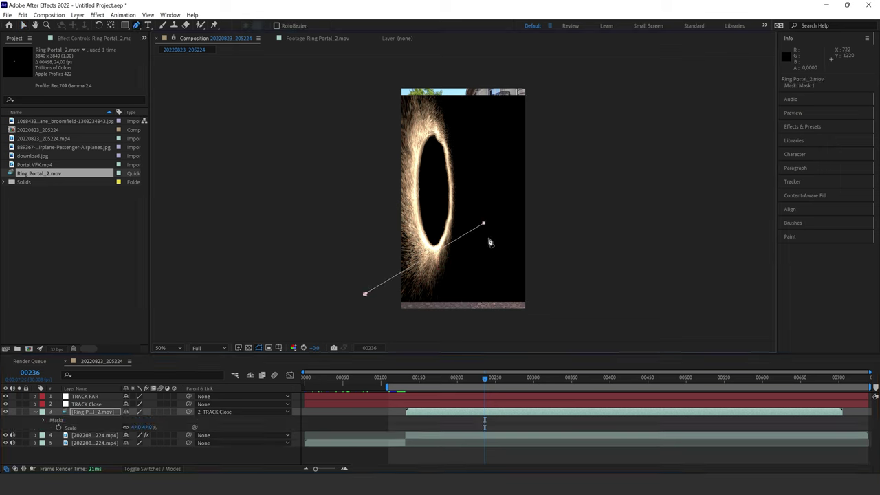
left_click(137, 419)
left_click(141, 430)
left_click_drag(141, 428, 165, 427)
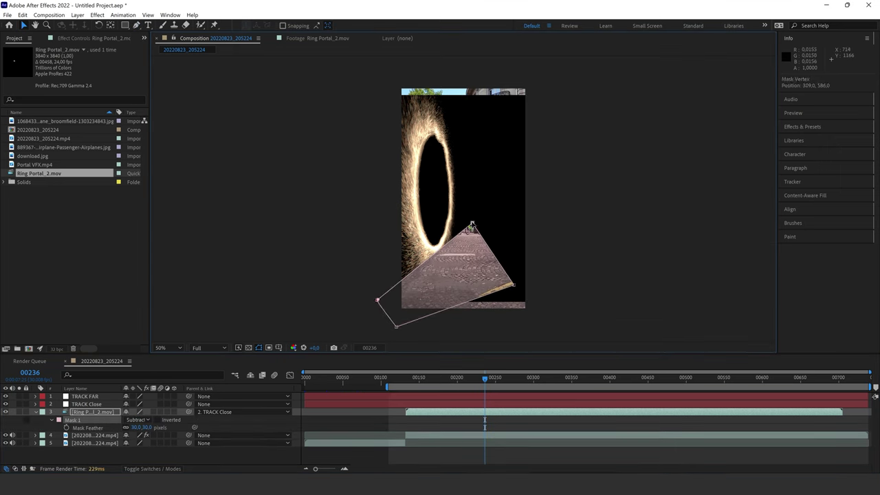
Set both Ring Portal layers' blend mode to Screen.
key("F4")
left_click(134, 412)
left_click(165, 130)
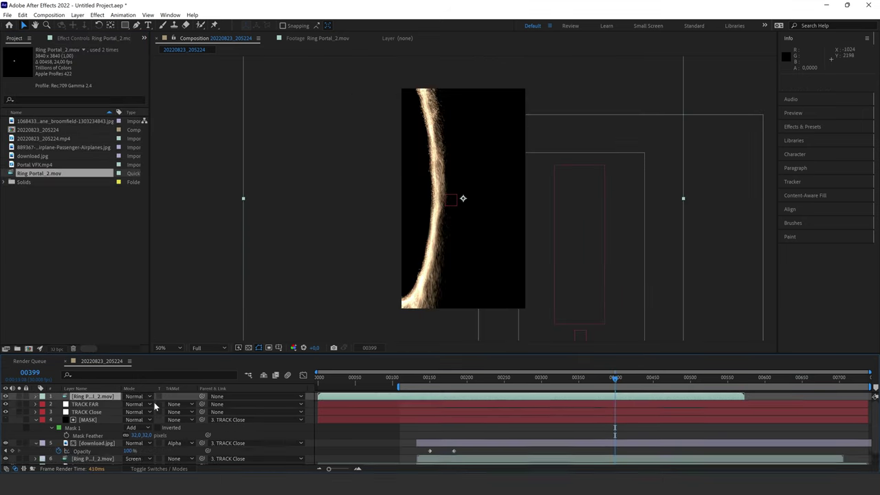
left_click(141, 399)
left_click(201, 281)
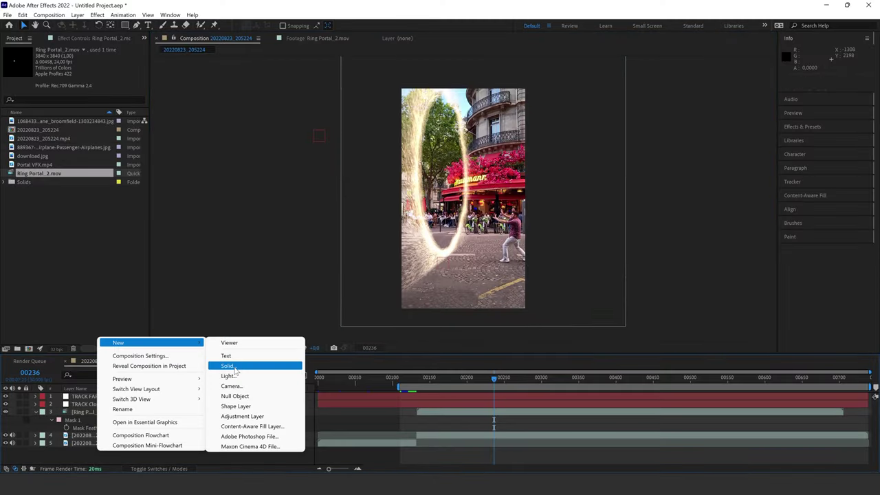
Create a solid named MASK, ready an oval mask, and place download.jpg beneath it.
left_click(234, 369)
type("MASK")
left_click(487, 354)
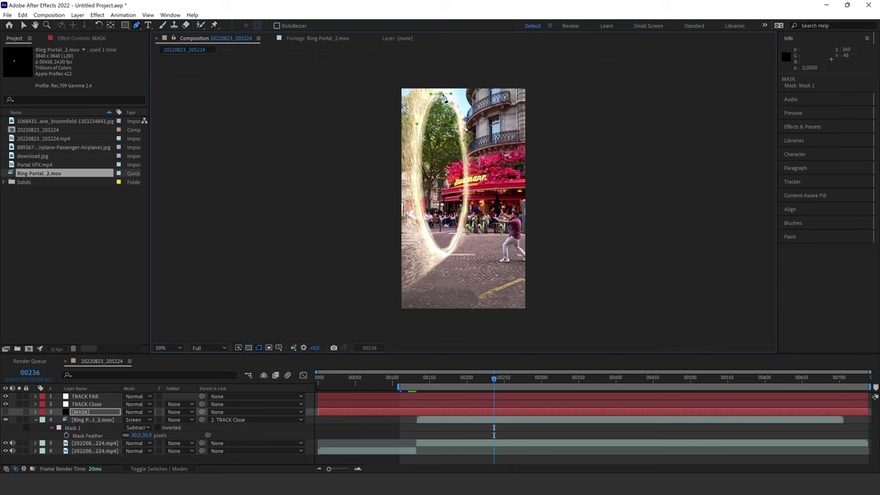
key("ctrl+v")
left_click_drag(39, 157, 93, 423)
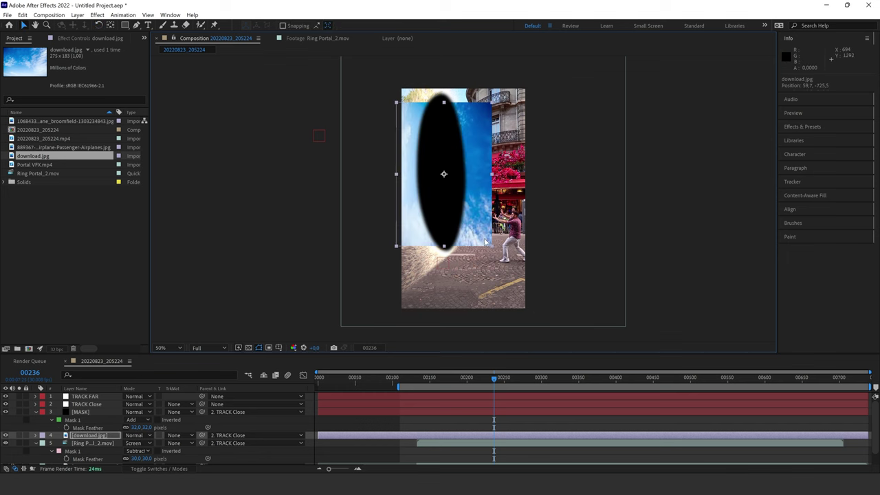
Open download.jpg's Track Matte choices, collapse the portal's masks, and show the sky layer's Opacity.
left_click(177, 435)
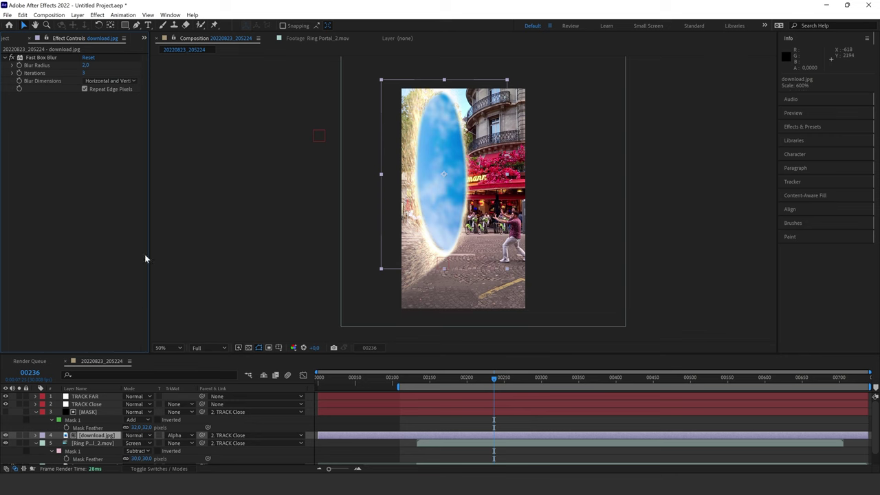
left_click(37, 443)
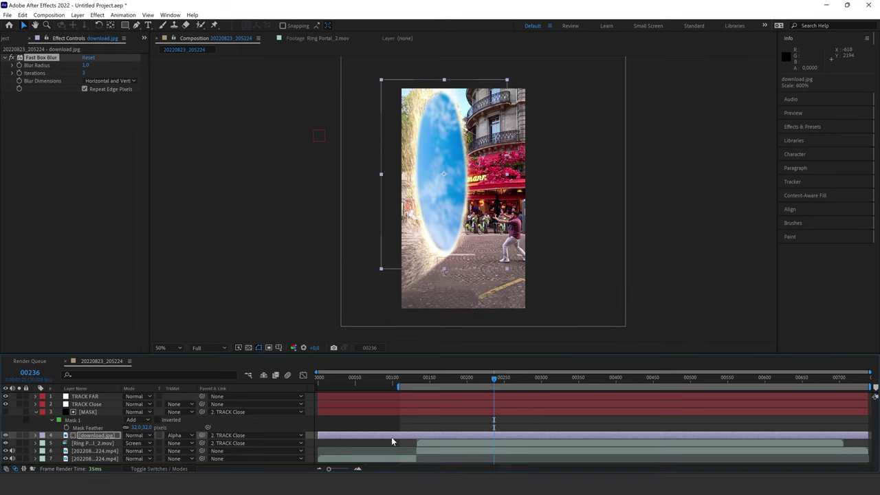
left_click(94, 435)
key("t")
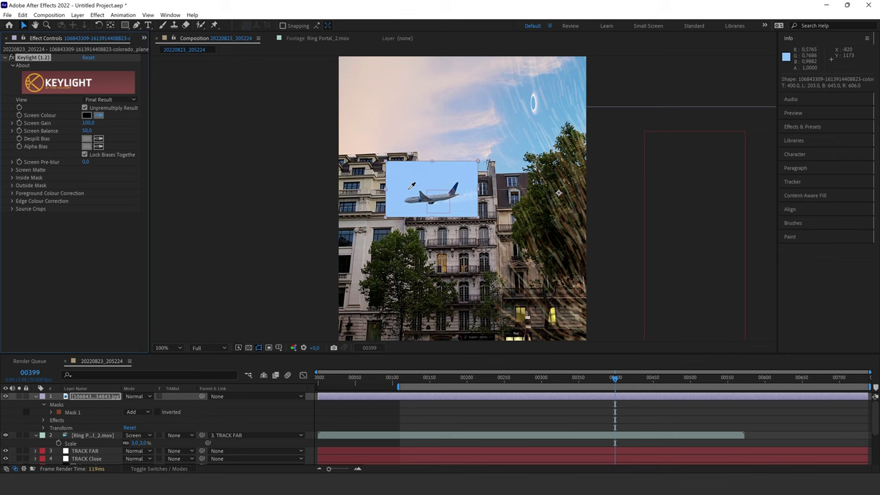
Apply Keylight to the plane image and view the key as a screen matte.
left_click(110, 99)
left_click(130, 140)
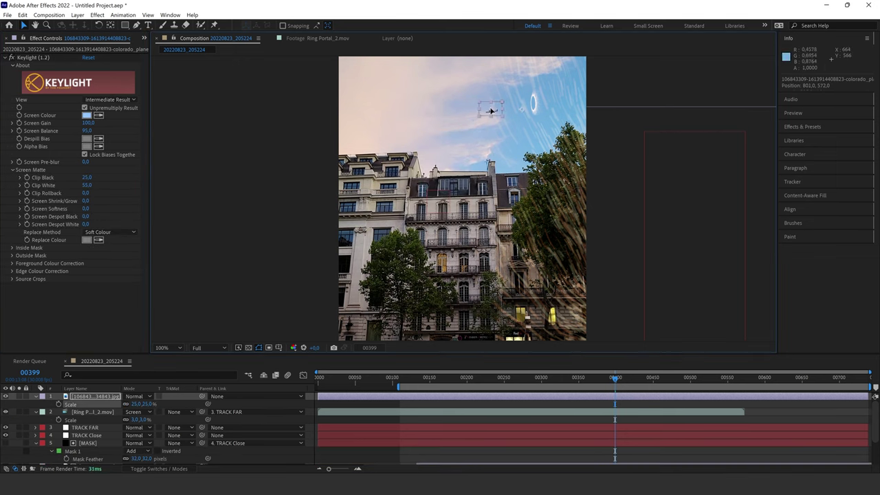
right_click(492, 112)
Rotate the plane layer to about -6.5°.
key("Escape")
key("w")
left_click_drag(492, 112, 500, 115)
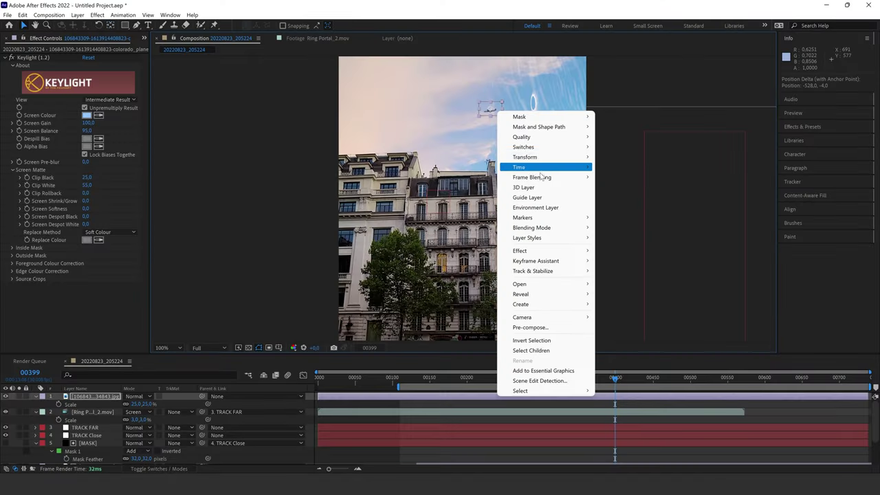
left_click(498, 130)
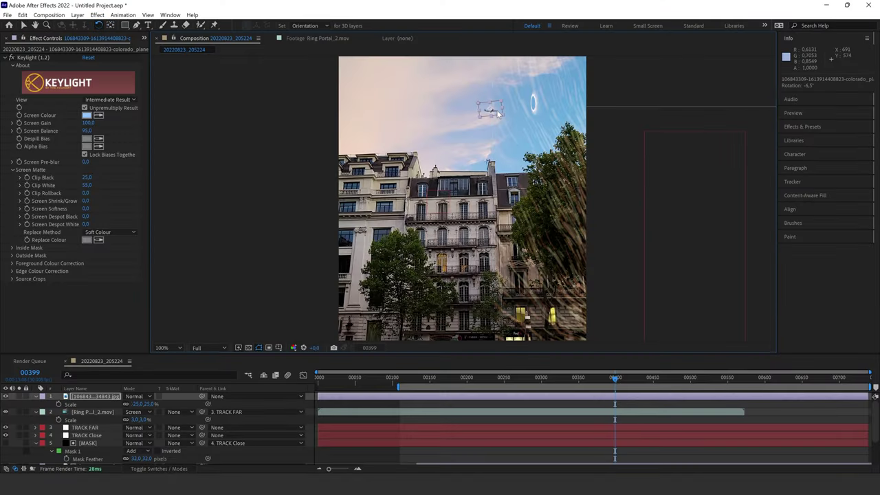
left_click(77, 14)
Create the black MASK FAR solid and orbit the airliner model to another angle.
left_click(234, 33)
key("Return")
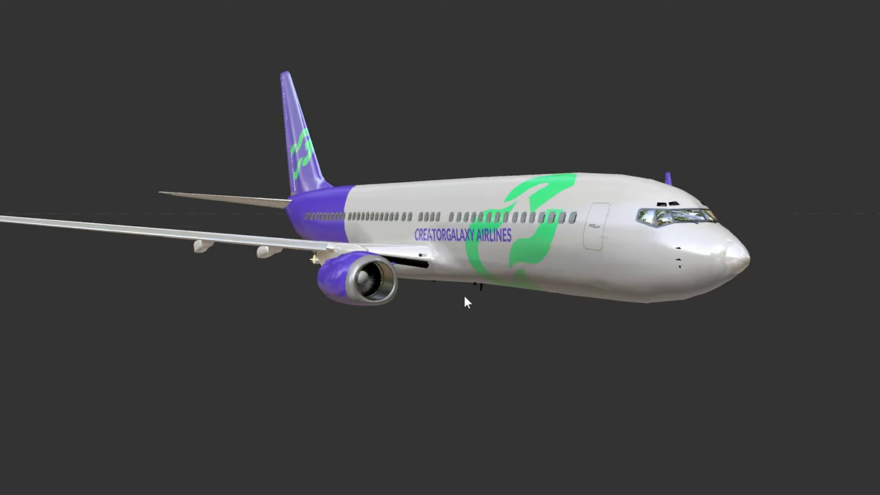
left_click_drag(467, 295, 372, 284)
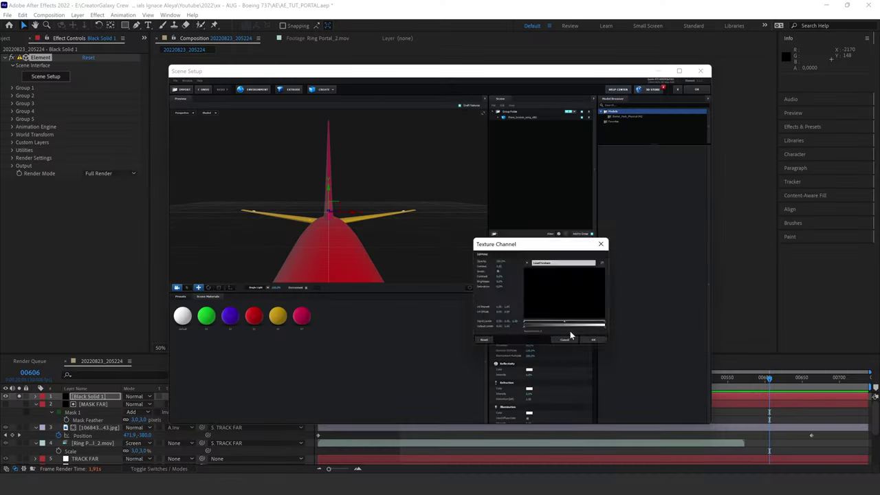
Apply Rear_Wing_Color as the airliner's diffuse texture.
left_click(546, 271)
double_click(540, 227)
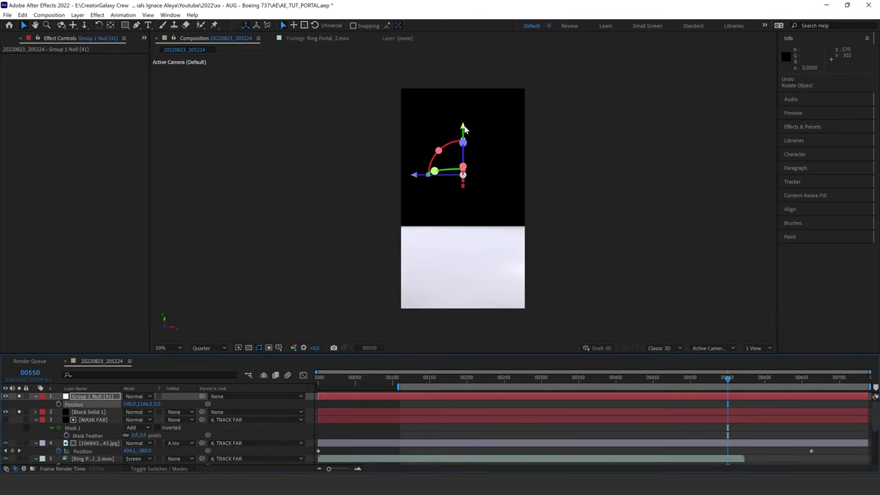
Drag the Group 1 Null's Position to move the airliner off-screen right, undoing one wrong change.
left_click(185, 402)
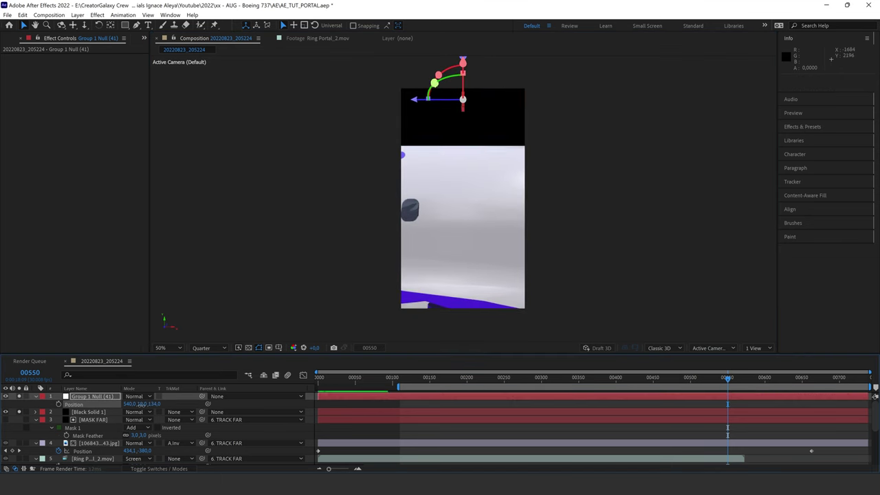
left_click_drag(174, 404, 74, 419)
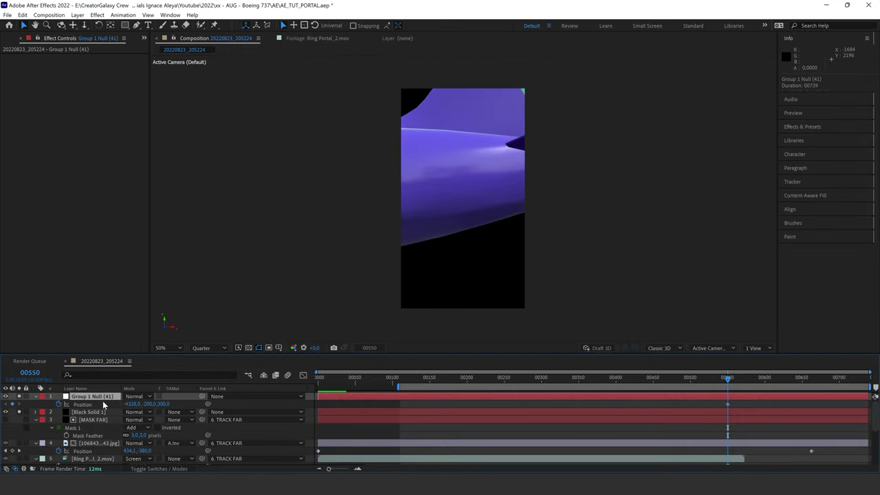
key("ctrl+z")
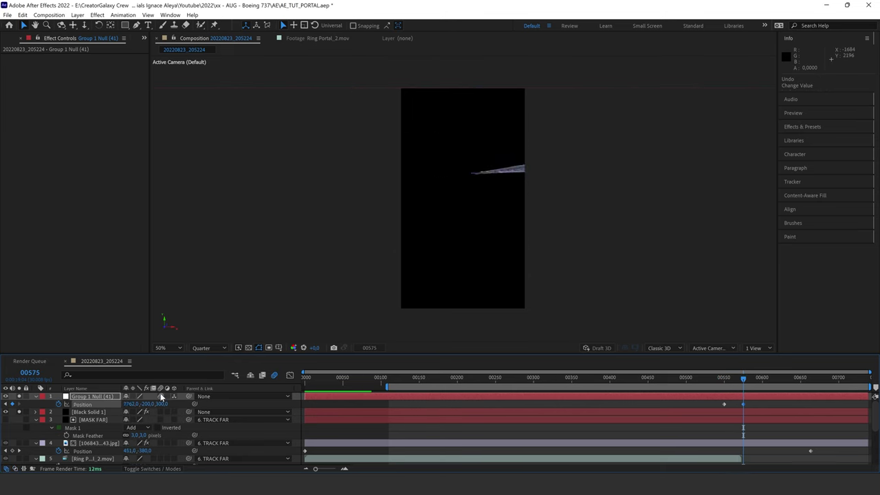
Preview the airliner's exit from around frame 00543, stopping at frame 00583.
left_click_drag(728, 383, 719, 386)
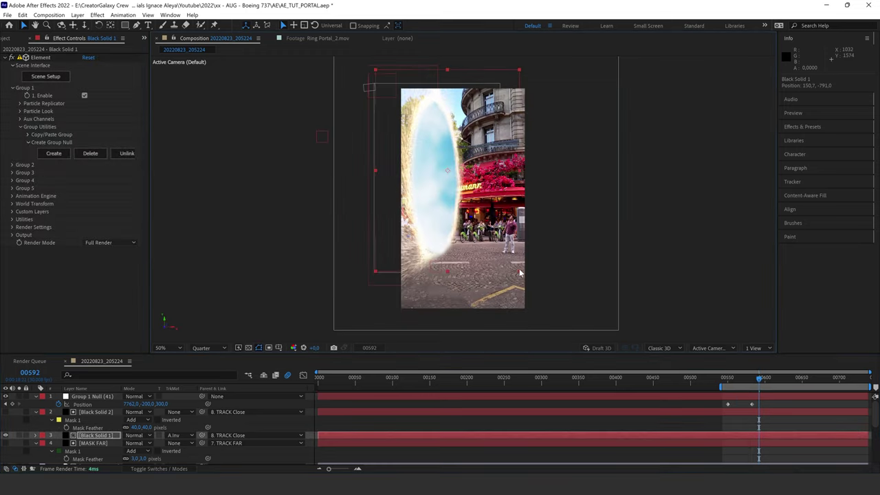
left_click(93, 443)
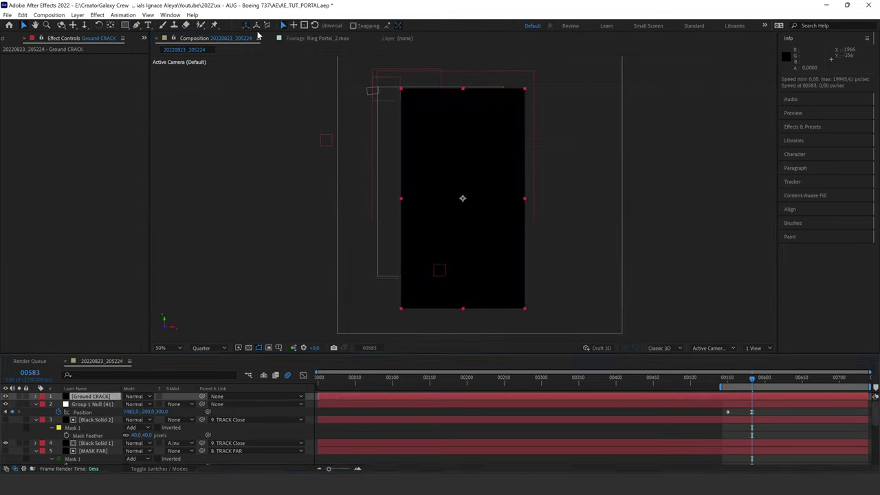